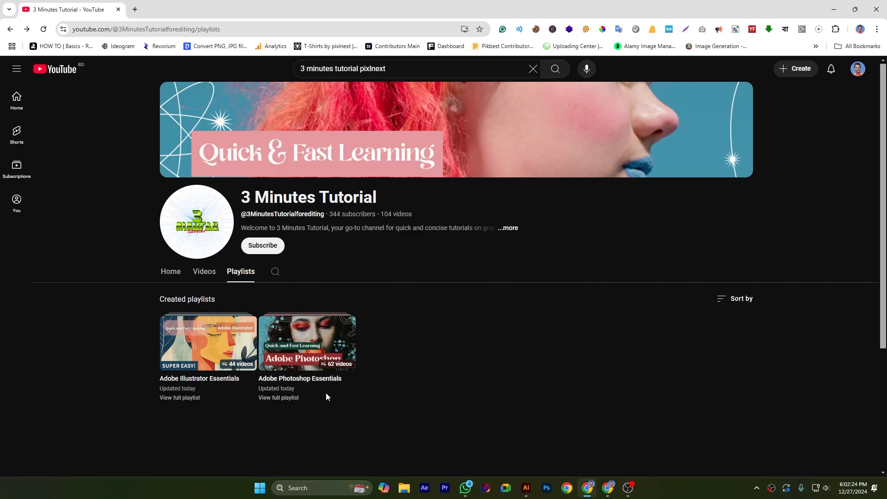
Step: Open the full Adobe Illustrator Essentials playlist and look through its videos
left_click(190, 398)
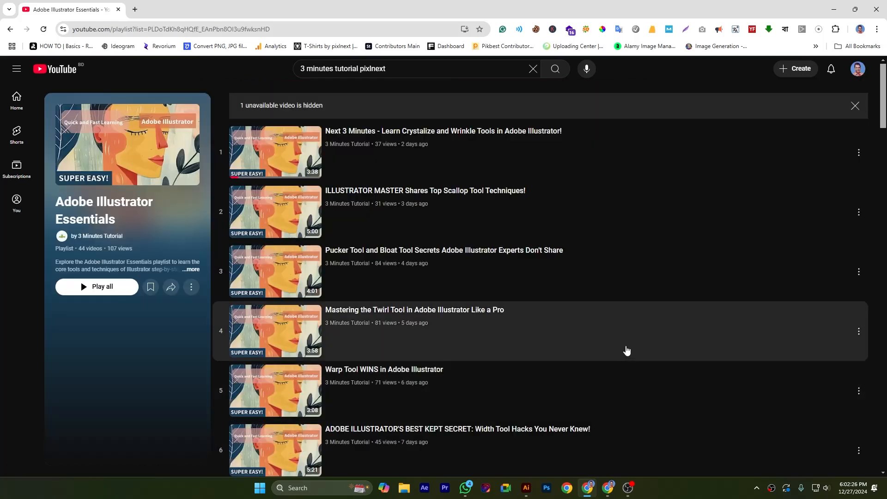
scroll(628, 362, "down", 5)
scroll(633, 366, "down", 20)
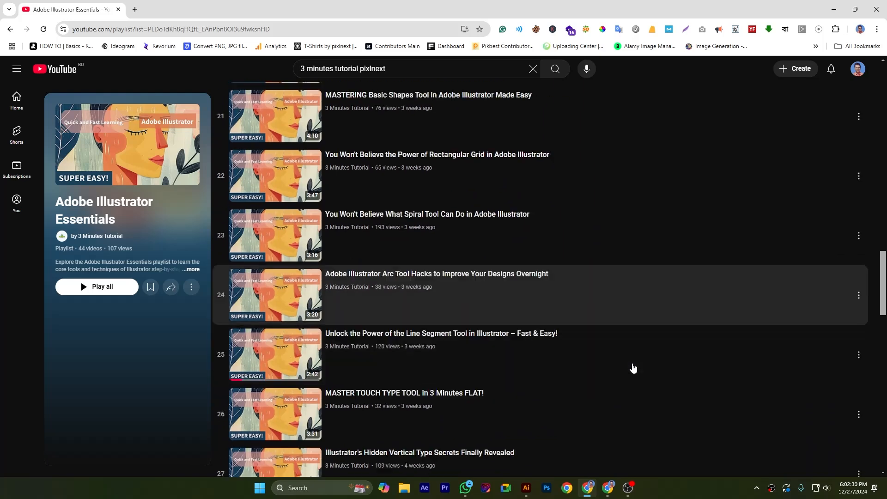
scroll(632, 368, "down", 10)
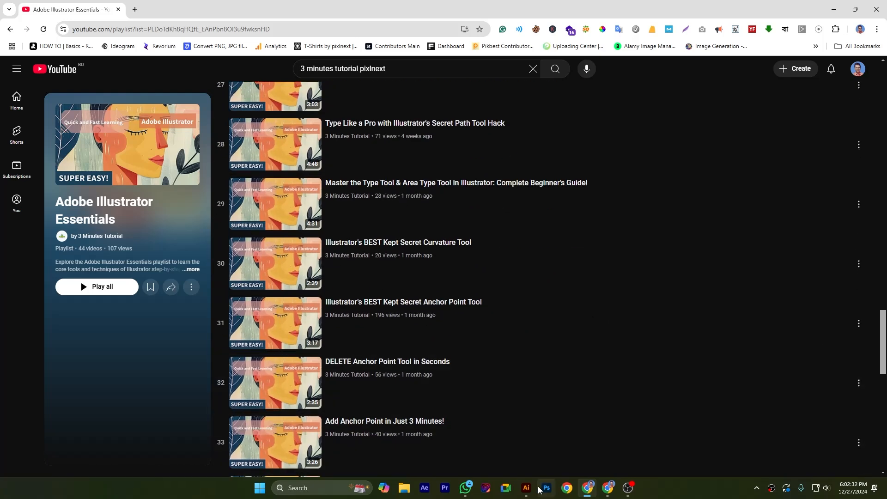
Step: Switch to Adobe Illustrator and activate the Shape Builder tool
left_click(526, 487)
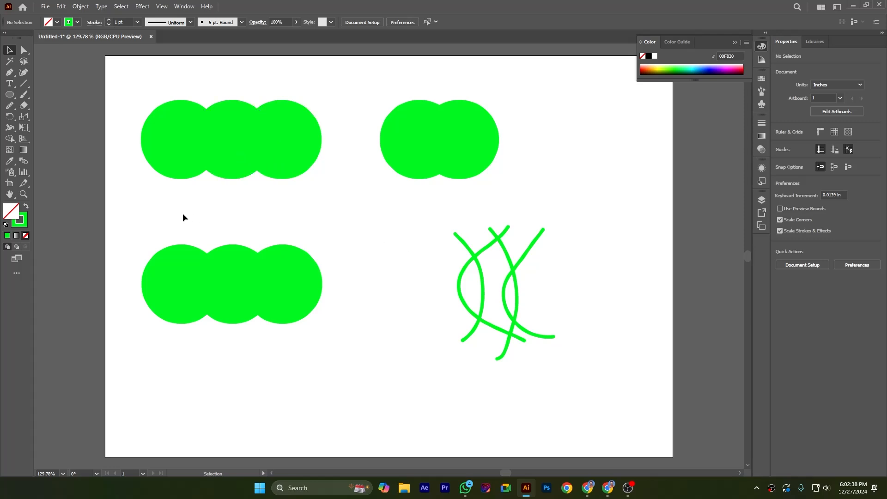
left_click(14, 141)
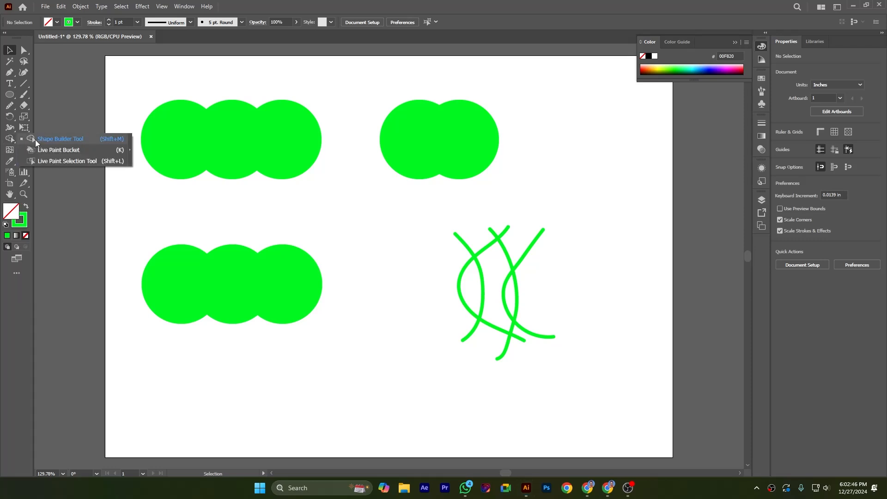
left_click(101, 140)
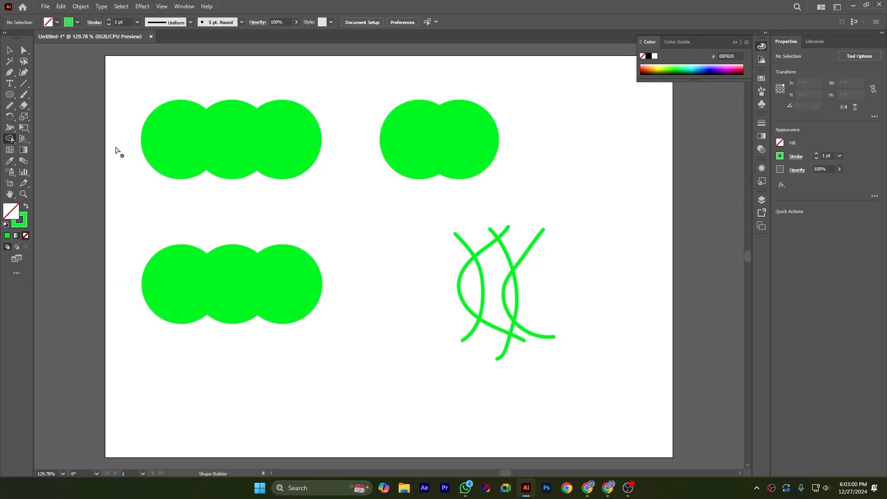
Step: Merge the three overlapping circles of the upper row into one shape with the Shape Builder tool
left_click(10, 49)
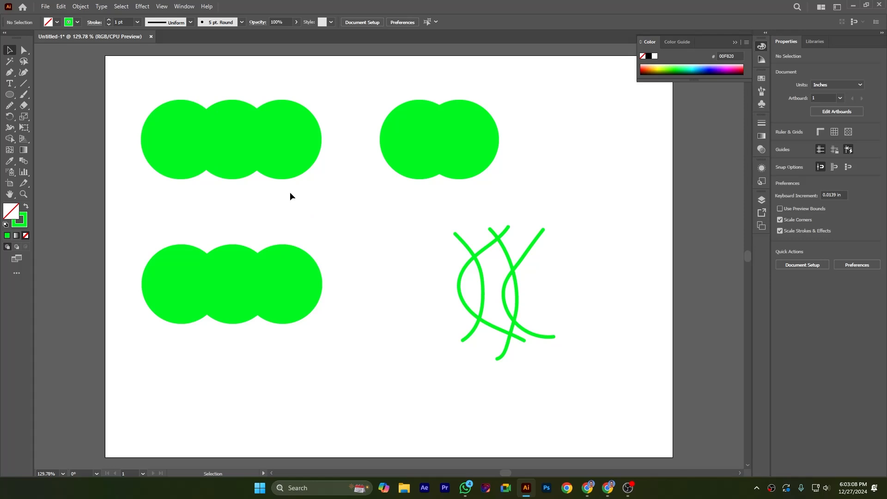
left_click_drag(125, 83, 354, 214)
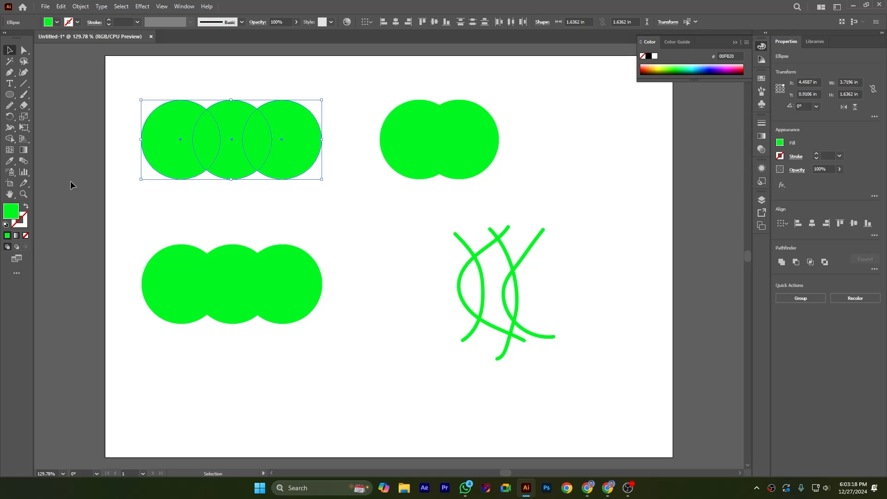
left_click(9, 138)
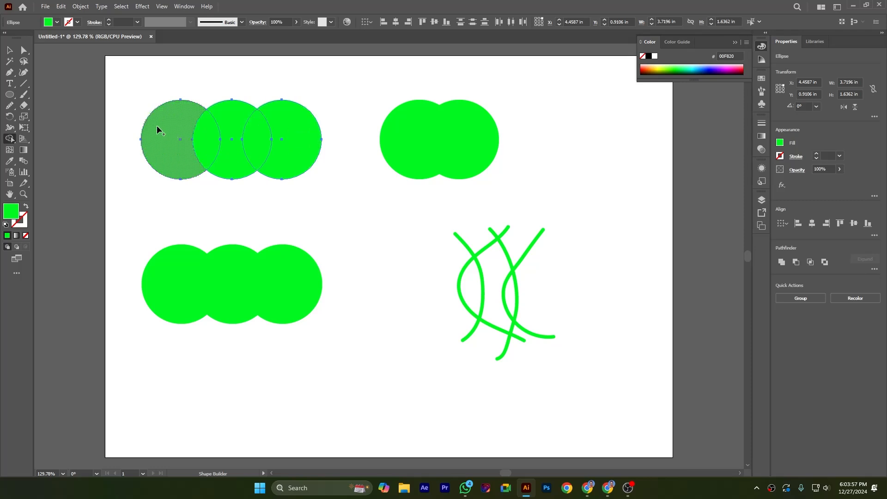
mouse_move(157, 126)
left_mouse_down()
mouse_move(200, 139)
mouse_move(291, 138)
left_mouse_up()
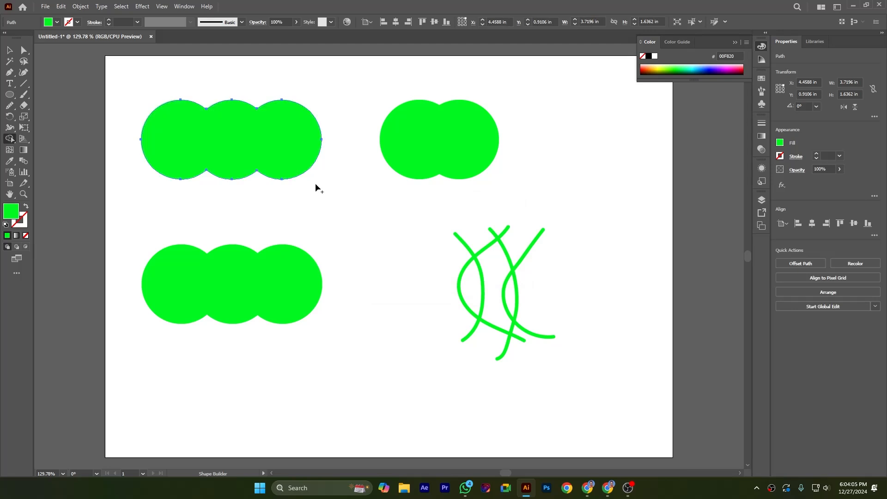
key("v")
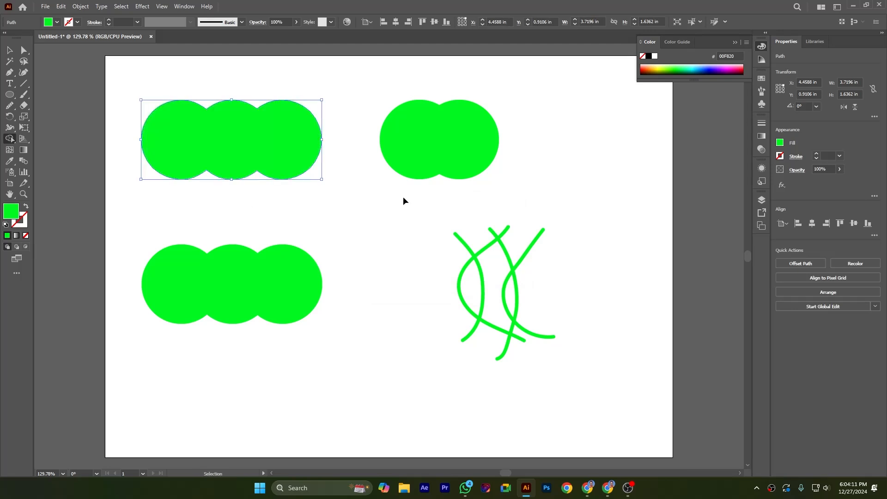
Step: Split the overlap of the two upper circles into its own shape with the Shape Builder tool
left_click_drag(378, 89, 503, 202)
key("shift+m")
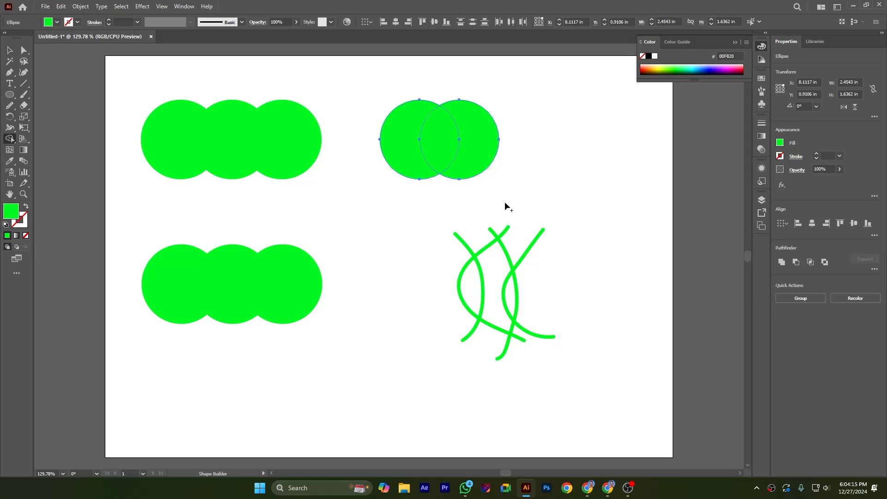
left_click(436, 140)
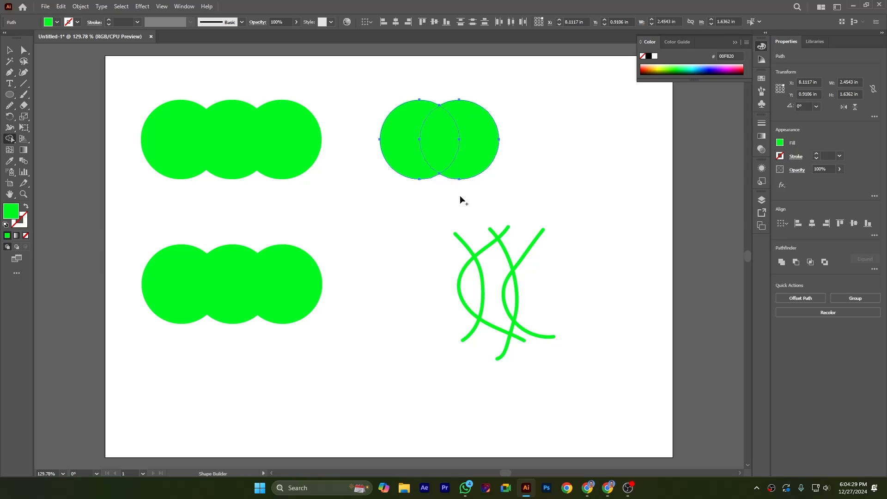
Step: Pull the split circle pieces apart, placing the lens-shaped overlap to the left of the two separated crescents
key("v")
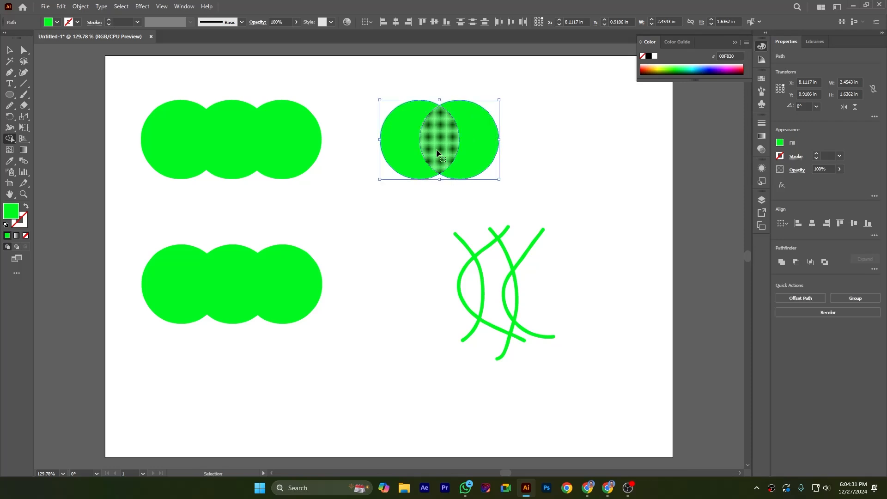
left_click_drag(436, 146, 478, 143)
key("shift+m")
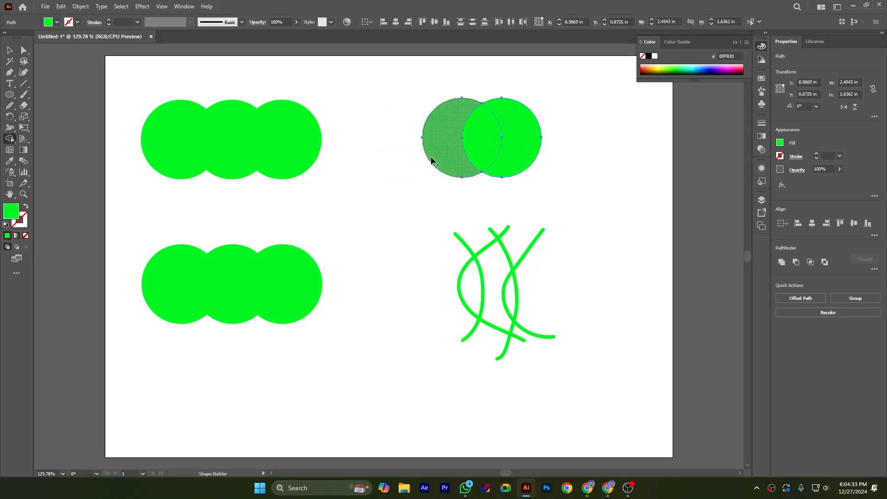
left_click(9, 49)
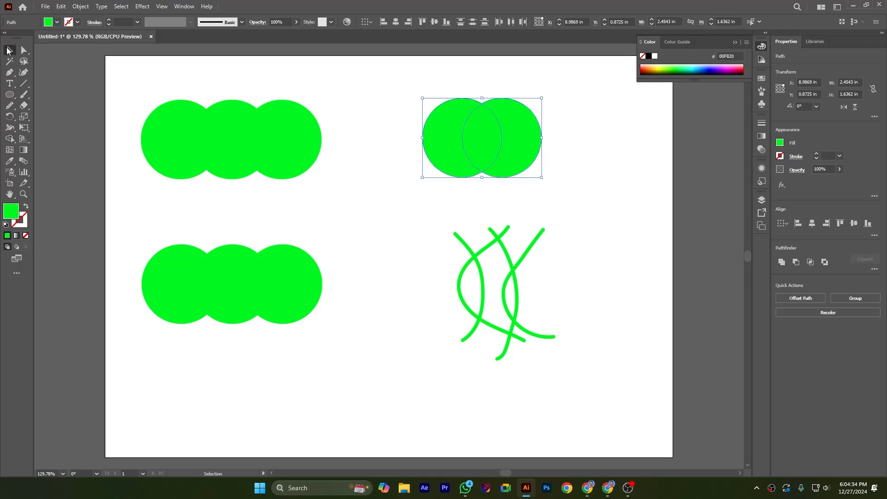
left_click(383, 189)
left_click(480, 133)
left_click_drag(480, 132, 379, 145)
left_click(421, 187)
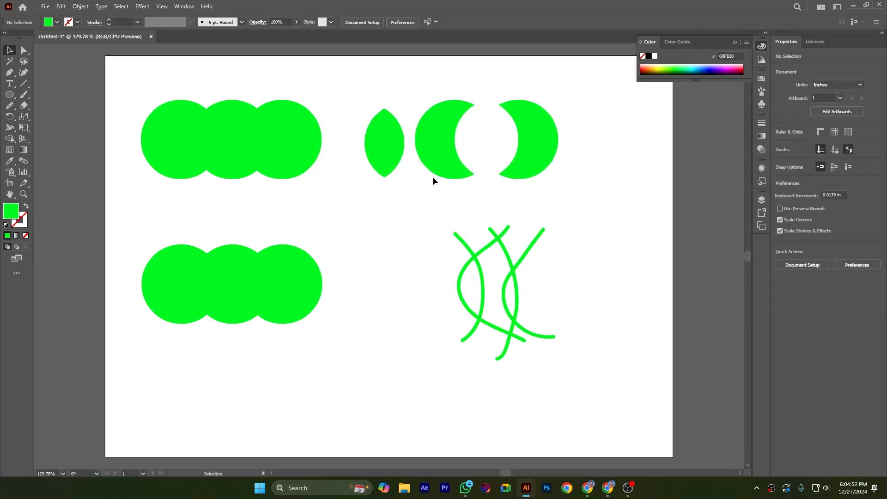
Step: Subtract both outer circles from the lower row of three with the Shape Builder tool, leaving only the hourglass-shaped middle
left_click_drag(134, 220, 349, 364)
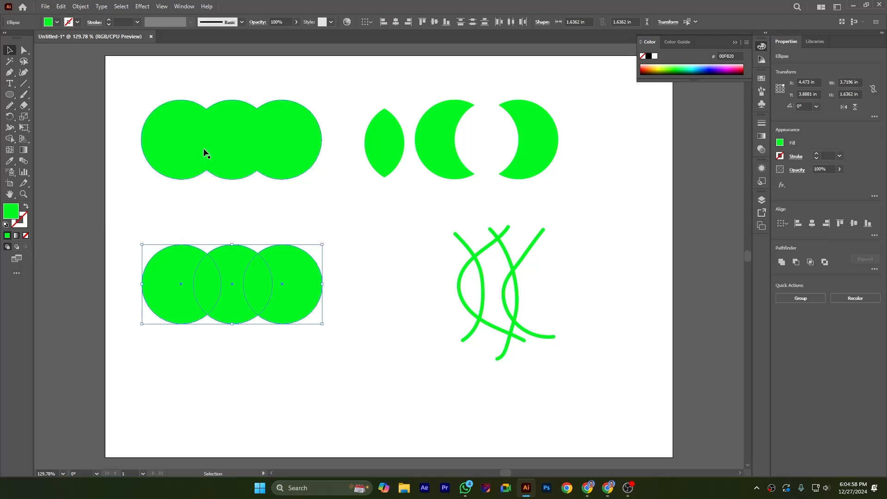
left_click(12, 140)
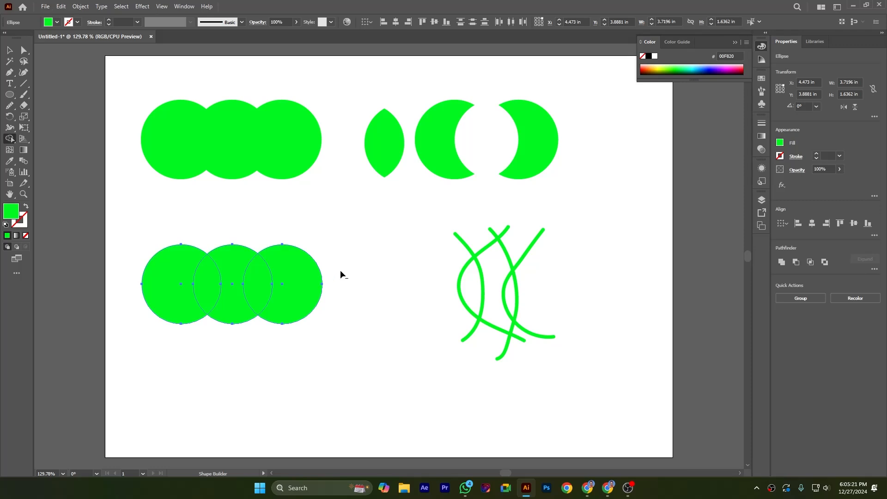
left_click_drag(340, 262, 262, 270)
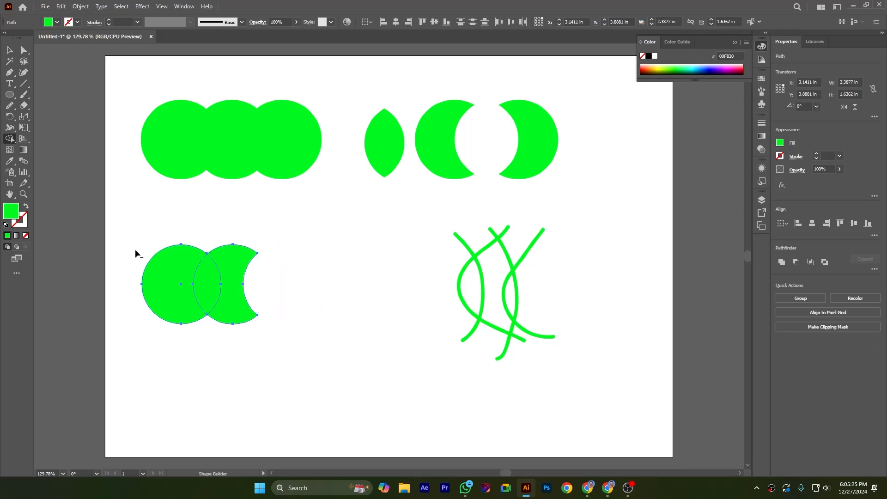
mouse_move(148, 246)
left_mouse_down()
mouse_move(164, 262)
mouse_move(227, 282)
left_mouse_up()
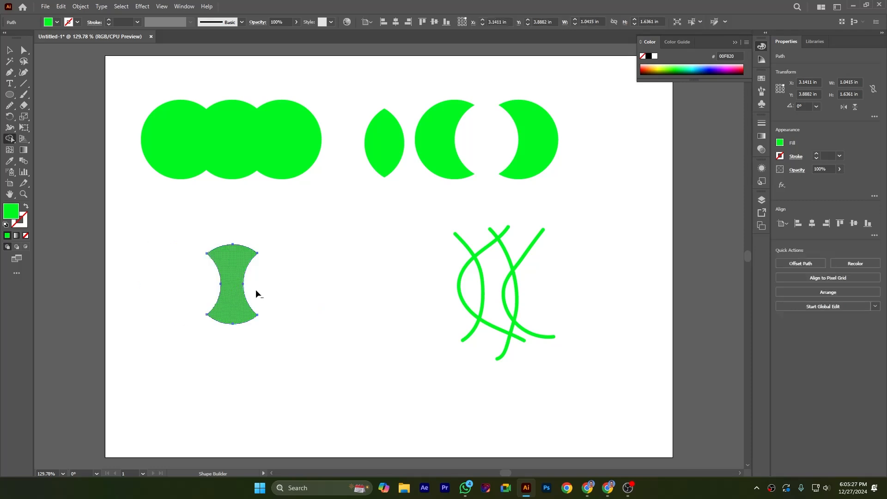
Step: Move the hourglass shape slightly upward and deselect it
left_click(9, 50)
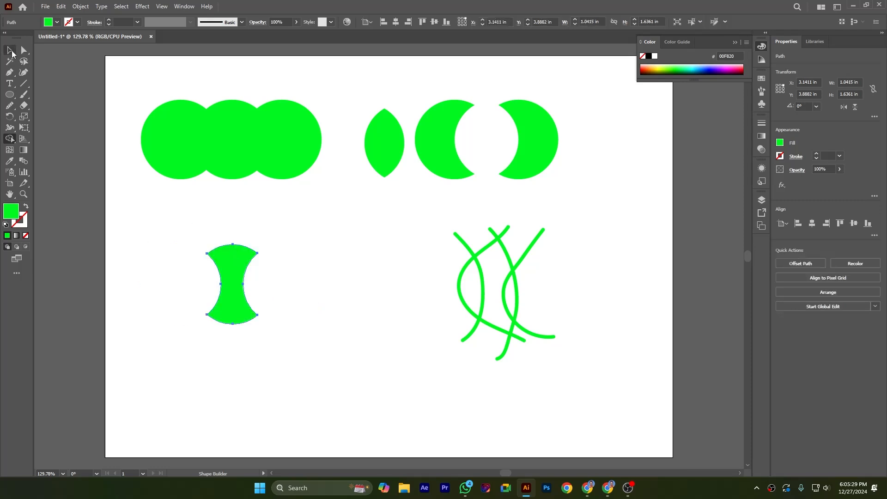
left_click_drag(240, 273, 232, 250)
left_click(305, 294)
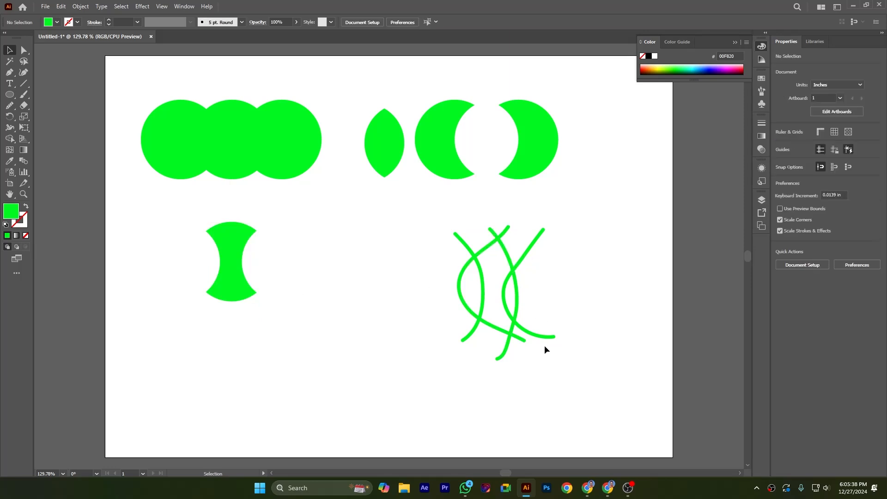
Step: Erase the loose line ends above the crossings of the four curved strokes with the Shape Builder tool
left_click_drag(422, 203, 591, 386)
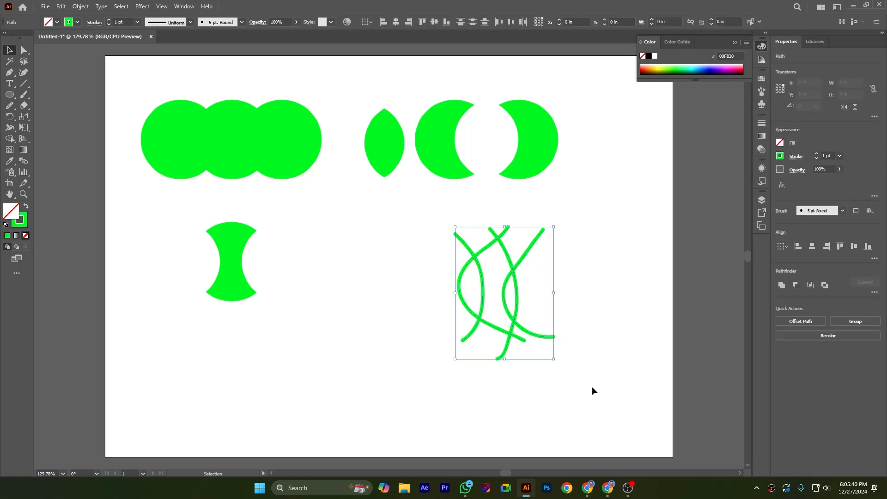
left_click(408, 221)
mouse_move(416, 216)
left_mouse_down()
mouse_move(550, 321)
mouse_move(597, 381)
left_mouse_up()
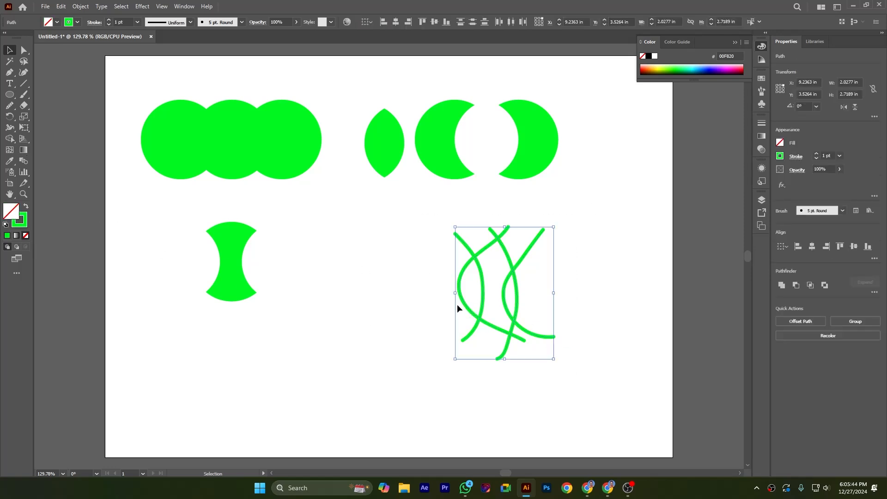
left_click(9, 139)
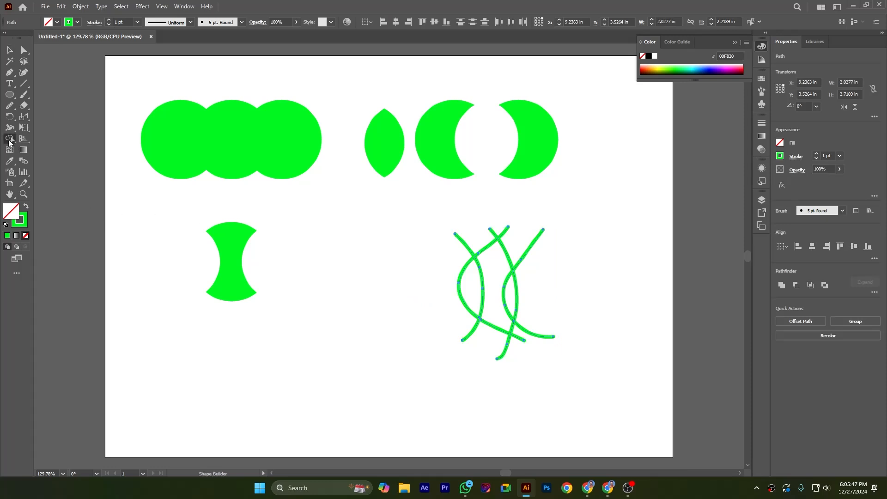
left_click(463, 241, "alt")
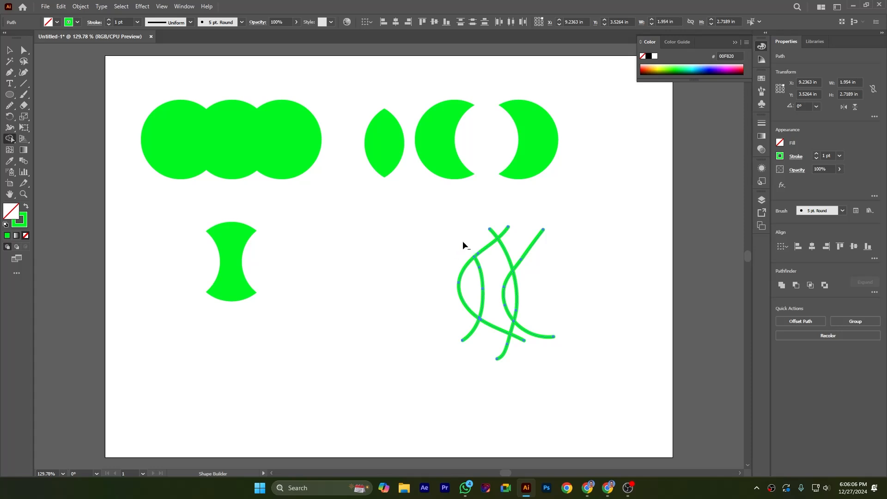
left_click(492, 232, "alt")
left_click(505, 231, "alt")
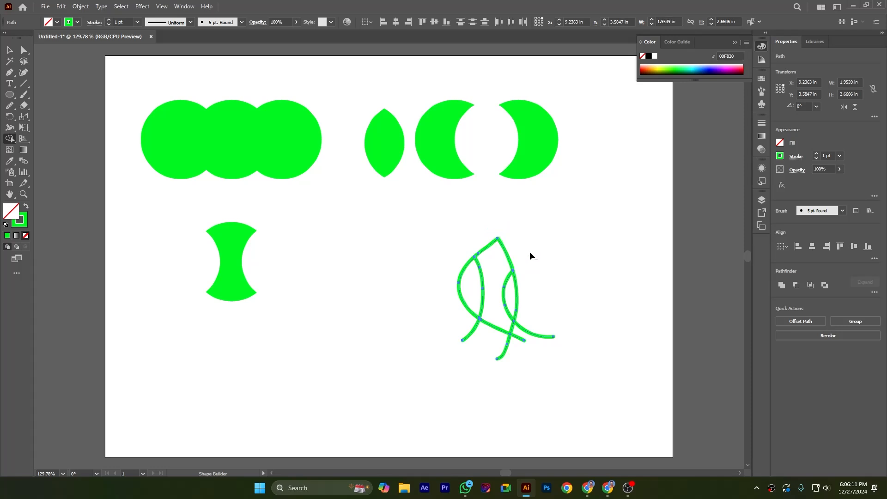
Step: Erase the loose line ends below the crossings of the curved strokes, and check the trimmed outline by selecting it
left_click(527, 332, "alt")
left_click(520, 338, "alt")
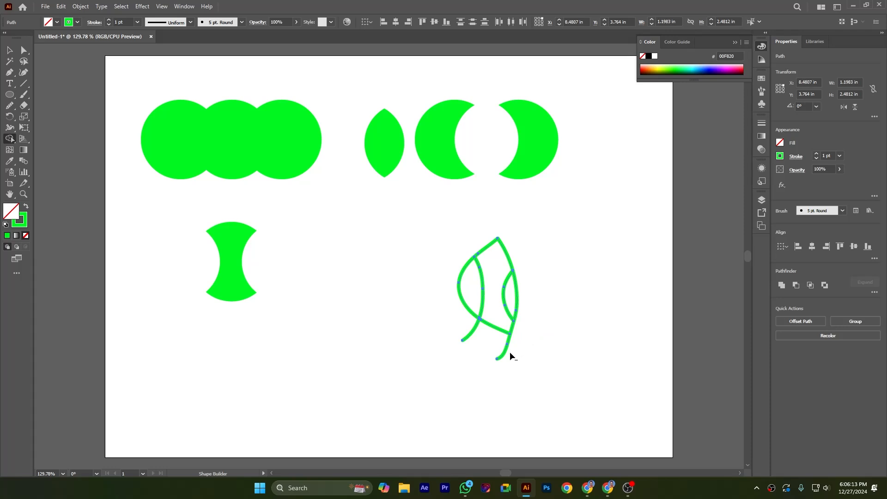
left_click(467, 331, "alt")
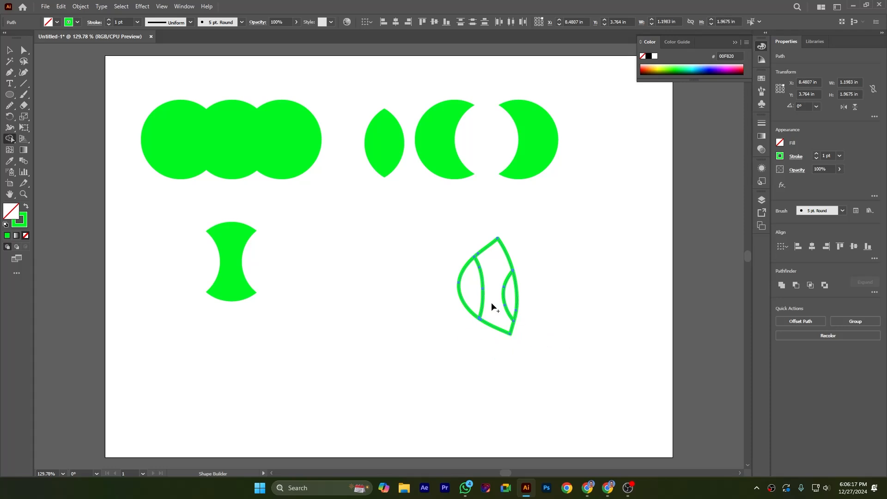
left_click(9, 50)
left_click(385, 239)
left_click_drag(409, 220, 618, 409)
left_click(372, 328)
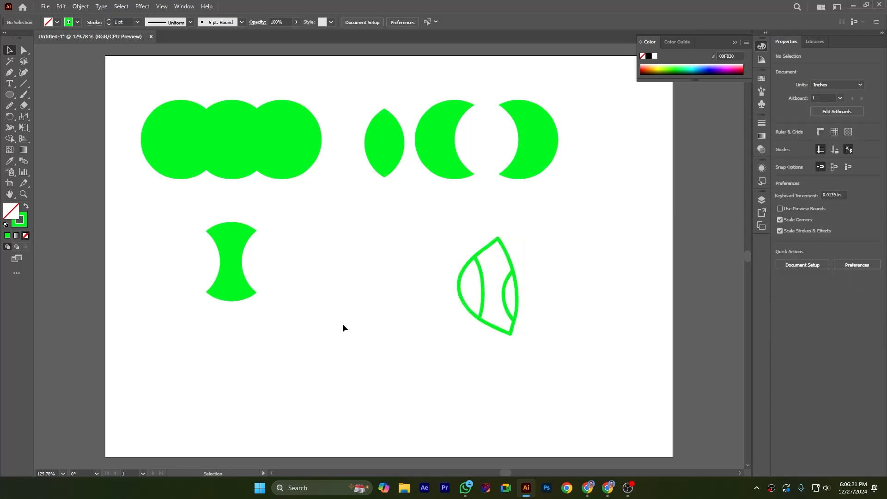